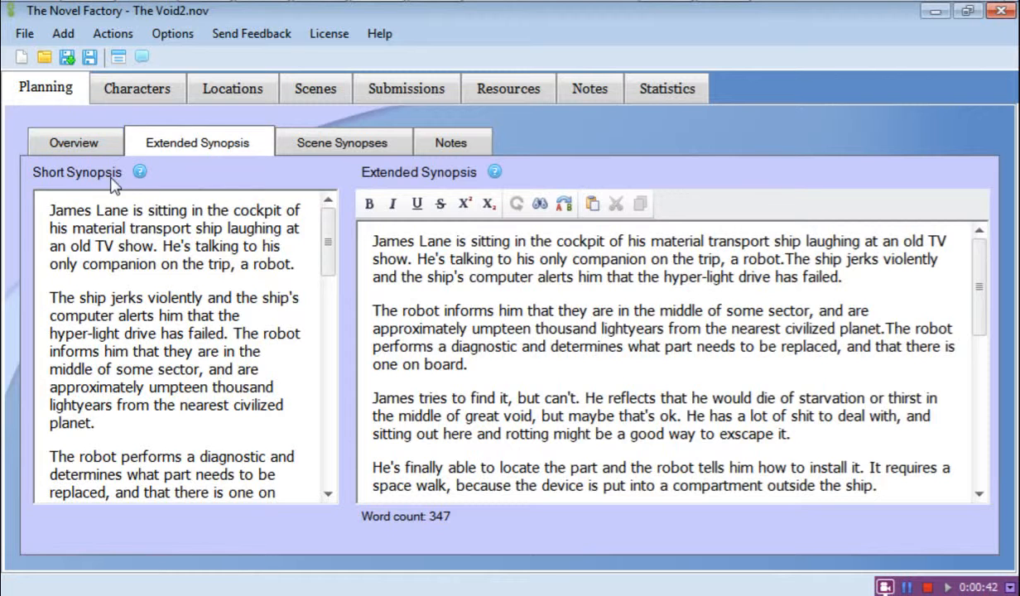
# - Look over both synopses and read the Extended Synopsis help page through to its Your Task section
pyautogui.click(167, 307)
pyautogui.moveTo(328, 241)
pyautogui.mouseDown()
pyautogui.moveTo(342, 406)
pyautogui.moveTo(328, 241)
pyautogui.mouseUp()
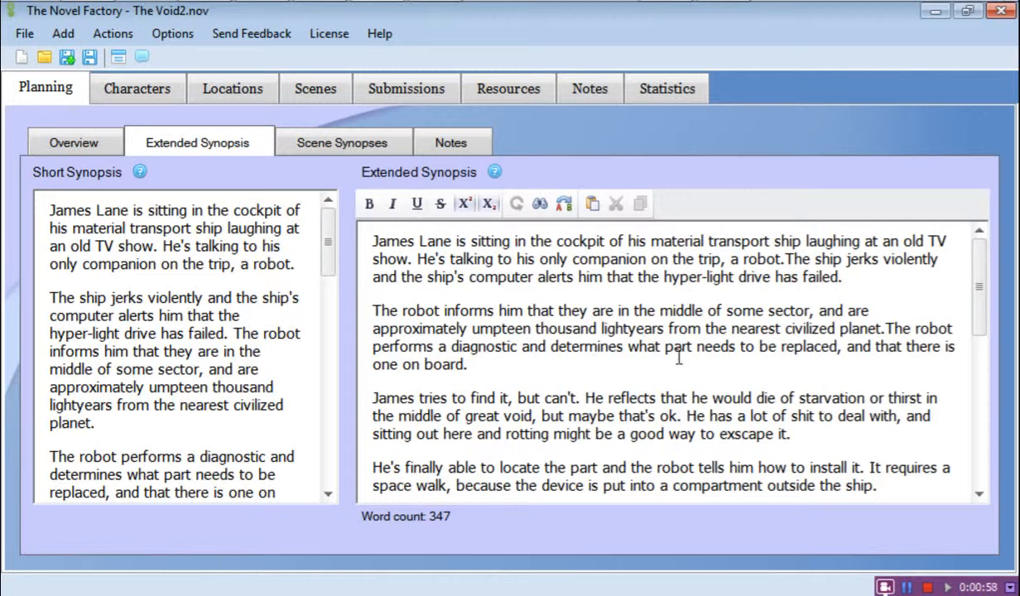
pyautogui.moveTo(981, 281)
pyautogui.mouseDown()
pyautogui.moveTo(975, 470)
pyautogui.moveTo(981, 278)
pyautogui.mouseUp()
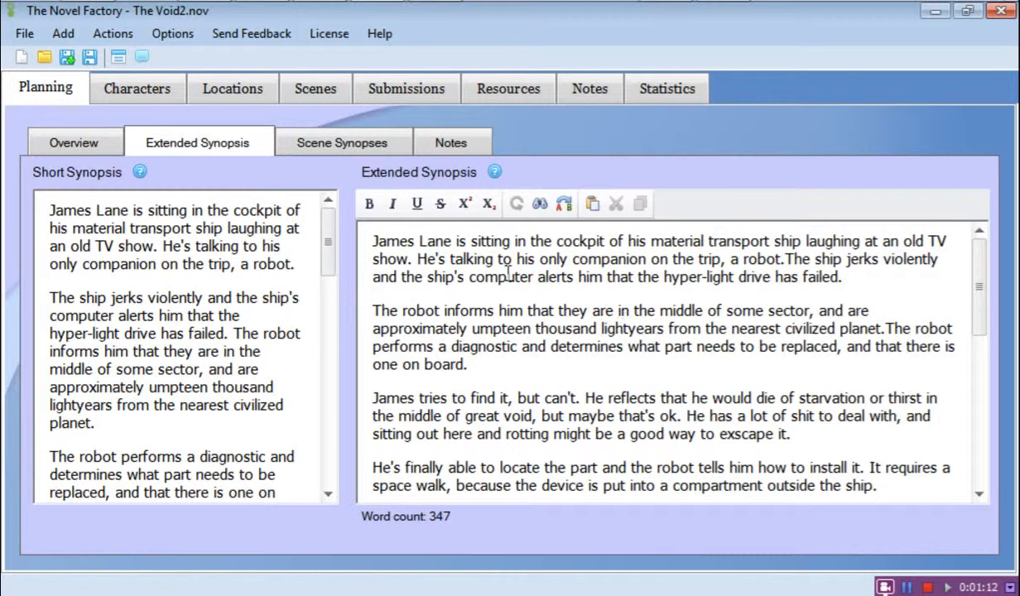
pyautogui.click(494, 173)
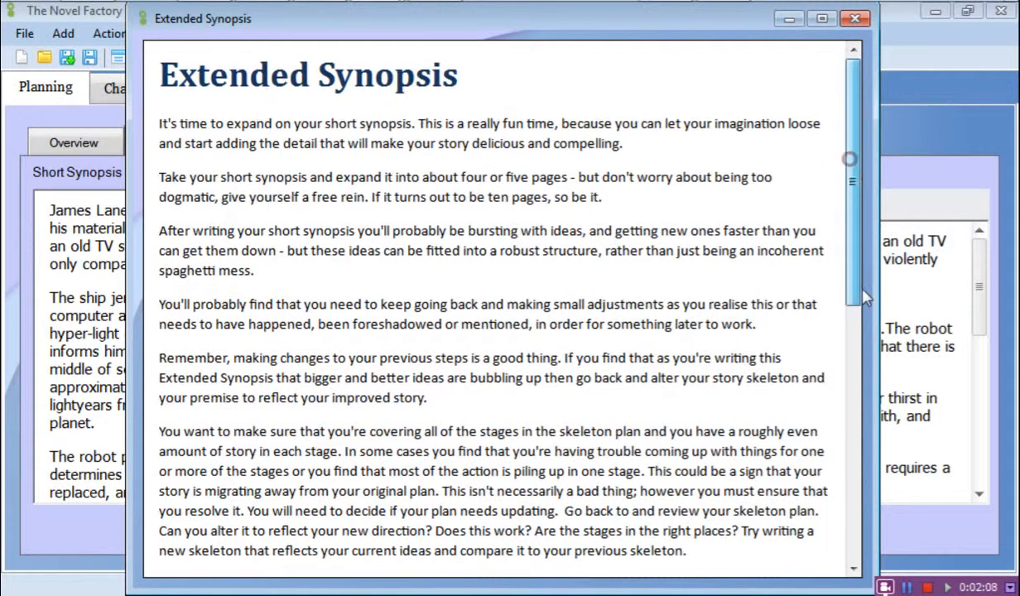
pyautogui.moveTo(853, 266); pyautogui.dragTo(853, 444)
pyautogui.scroll(-3, 852, 445)
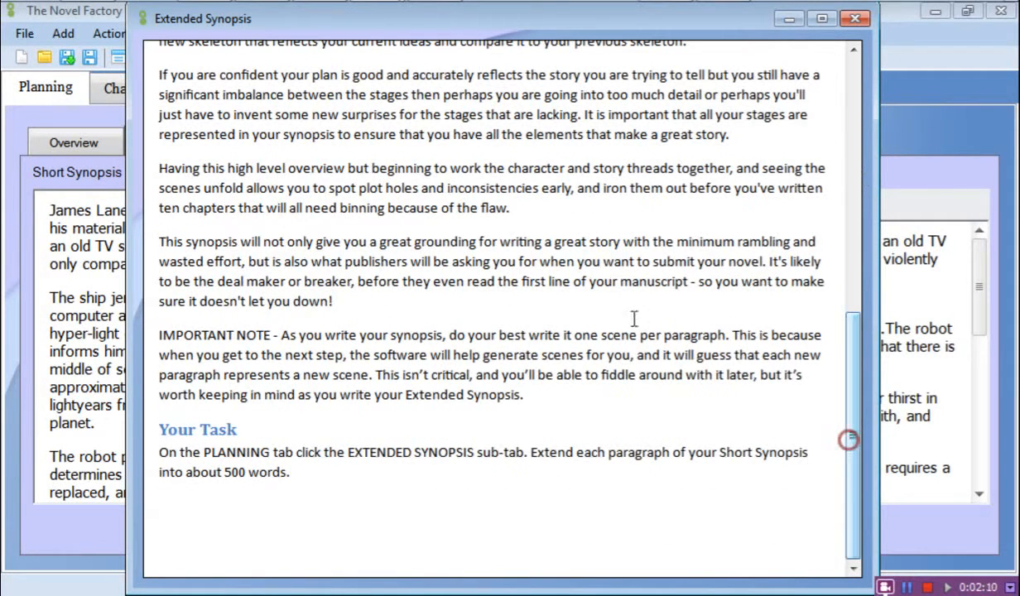
pyautogui.click(854, 18)
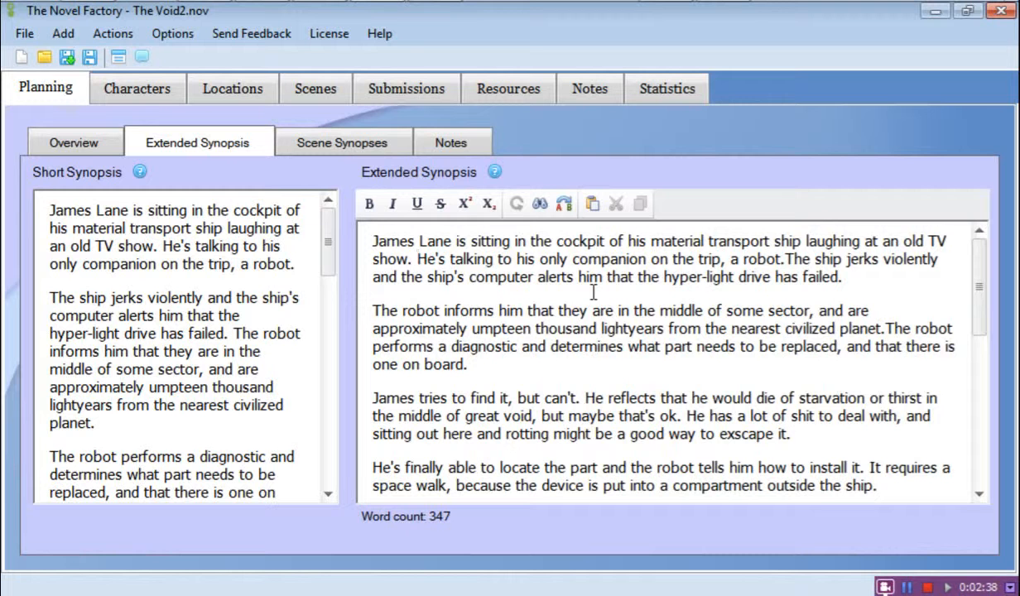
# - Begin the extended synopsis with "The blue light of the control panel iulluminates James Lane's face as he", leading into "is sitting in the cockpit"
pyautogui.click(374, 240)
pyautogui.write('T')
pyautogui.press('BackSpace')
pyautogui.write('The b')
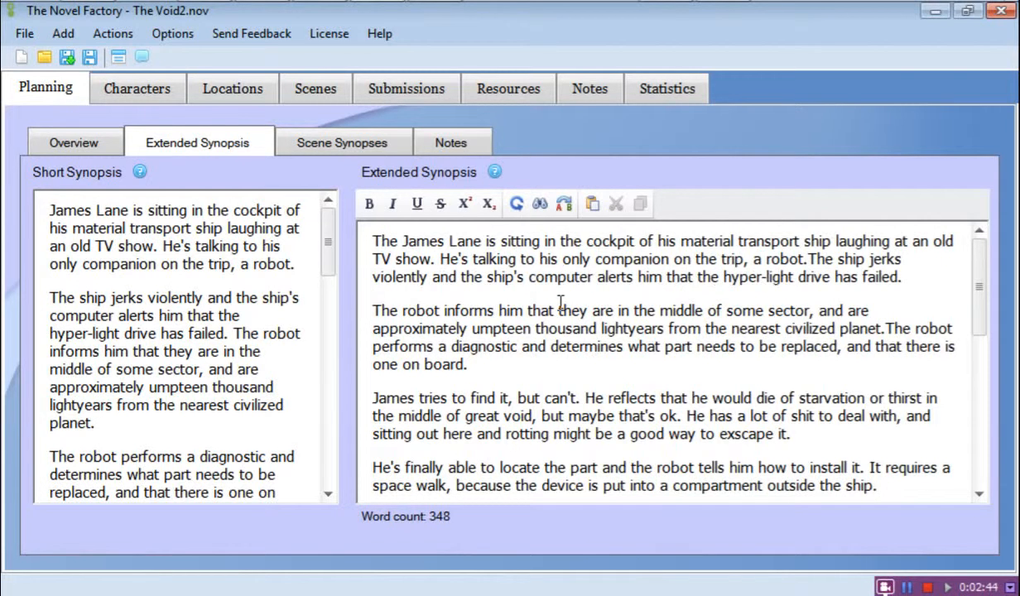
pyautogui.write('lue light of ')
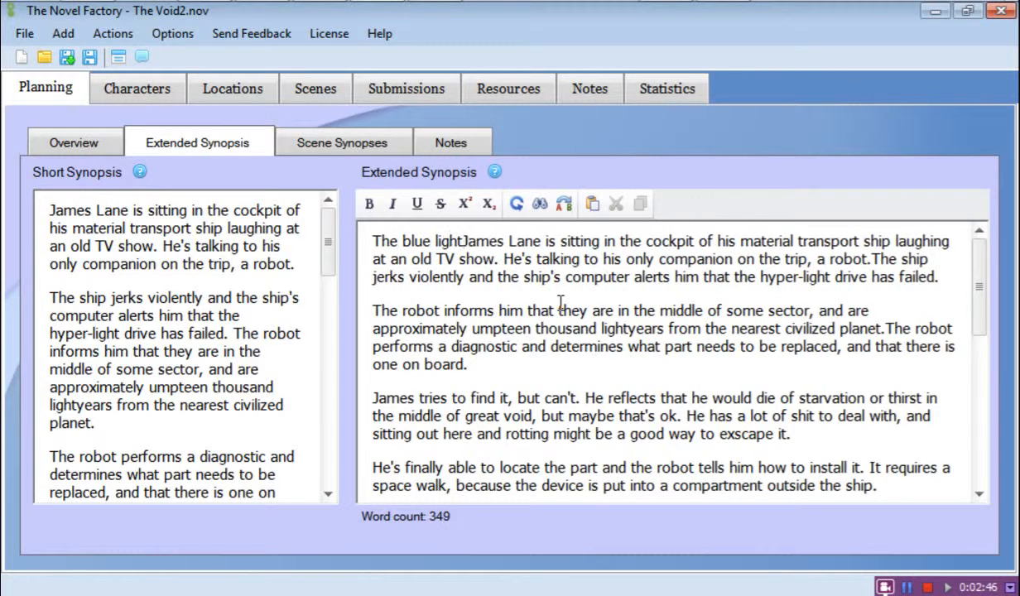
pyautogui.write('the control pa')
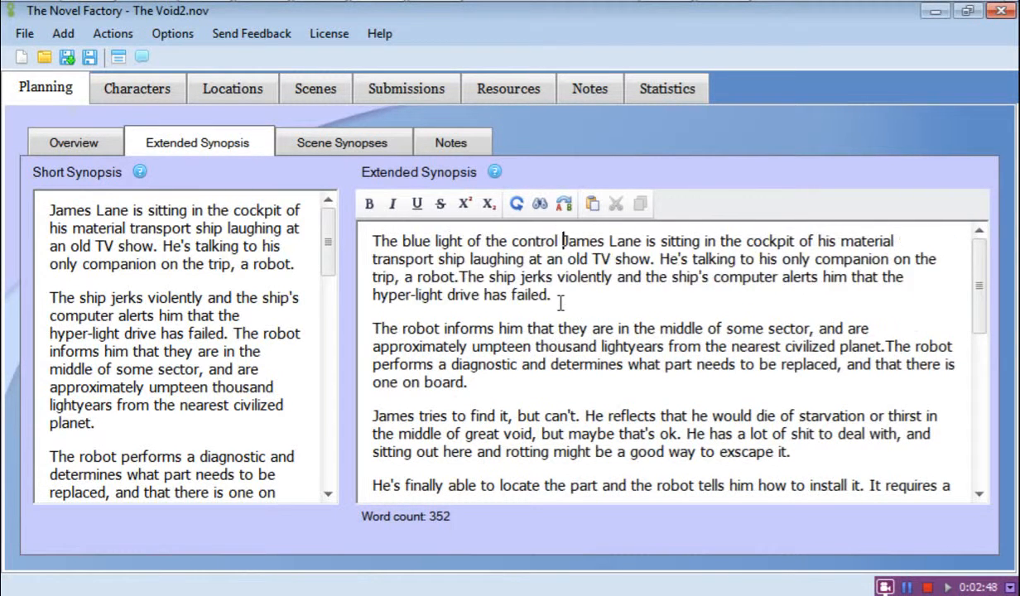
pyautogui.write('nel ')
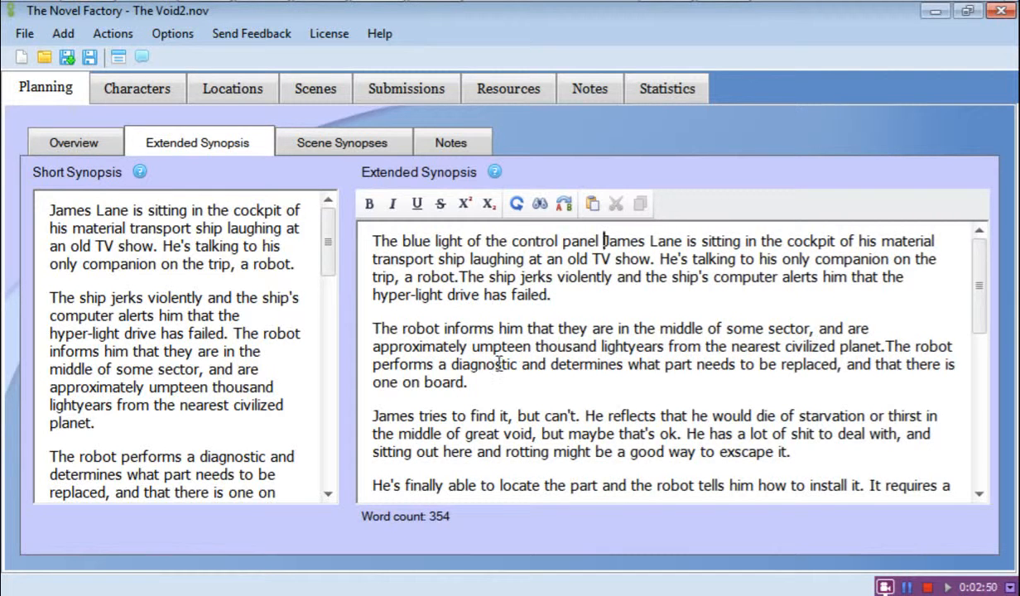
pyautogui.write('iulluminates')
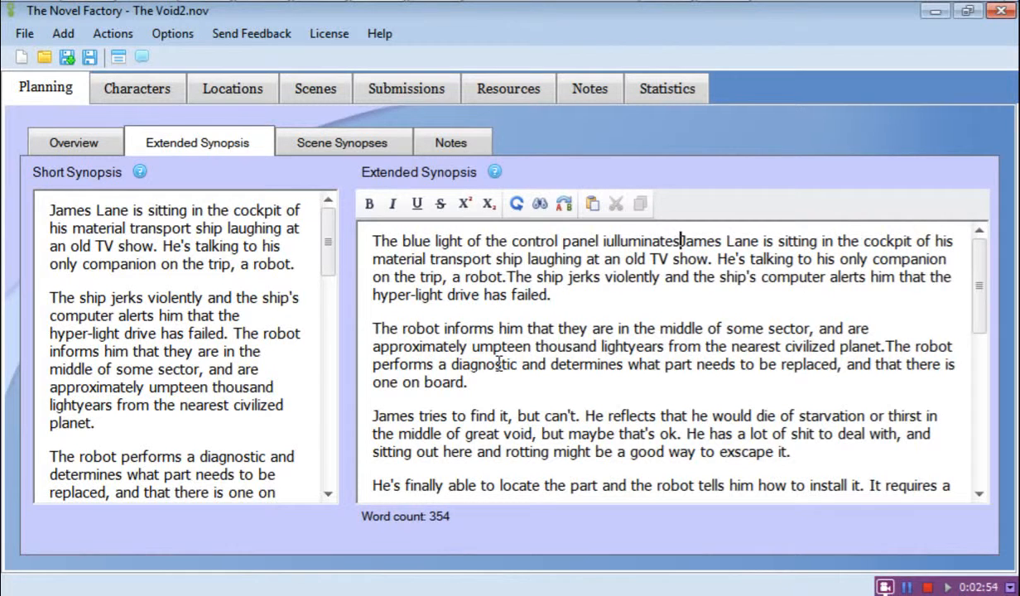
pyautogui.write(' James Lane')
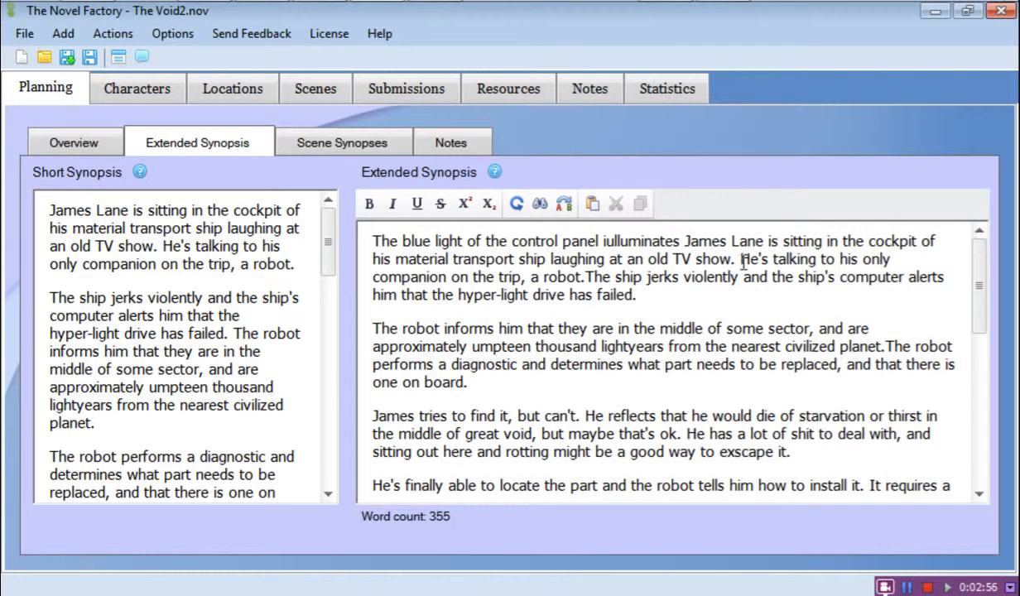
pyautogui.write("'s face as he")
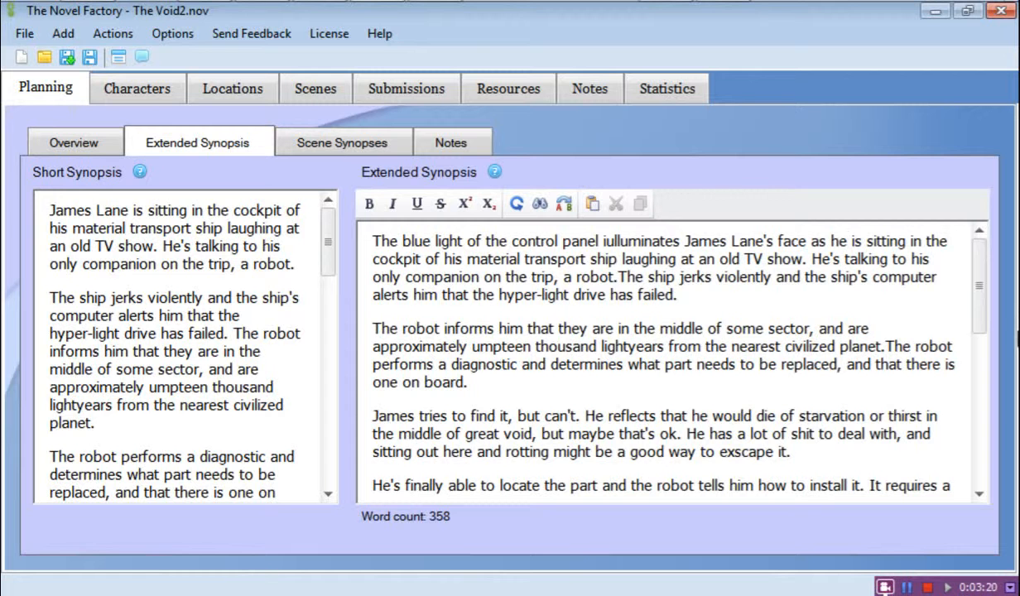
# - Add "James hates going into space" at the end of the extended synopsis paragraph about the space walk
pyautogui.moveTo(977, 333); pyautogui.dragTo(977, 244)
pyautogui.moveTo(983, 274); pyautogui.dragTo(974, 427)
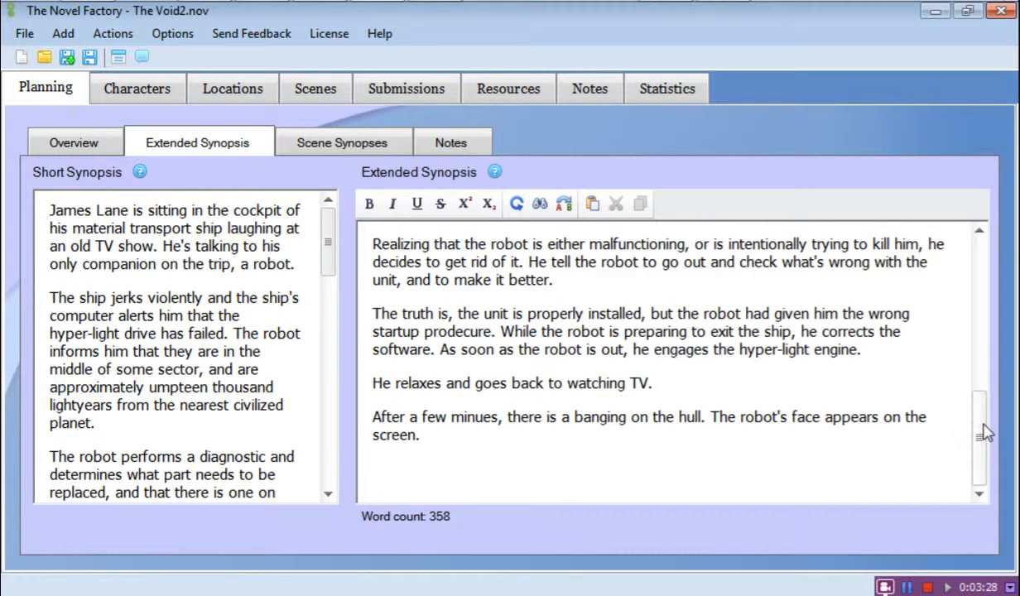
pyautogui.moveTo(980, 441); pyautogui.dragTo(970, 263)
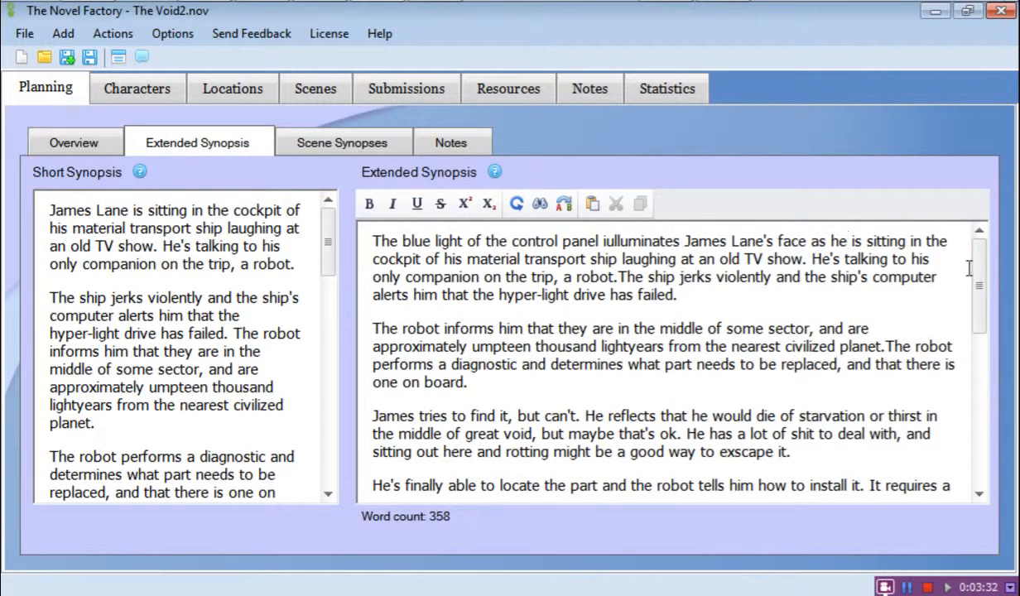
pyautogui.click(848, 241)
pyautogui.scroll(-1, 563, 395)
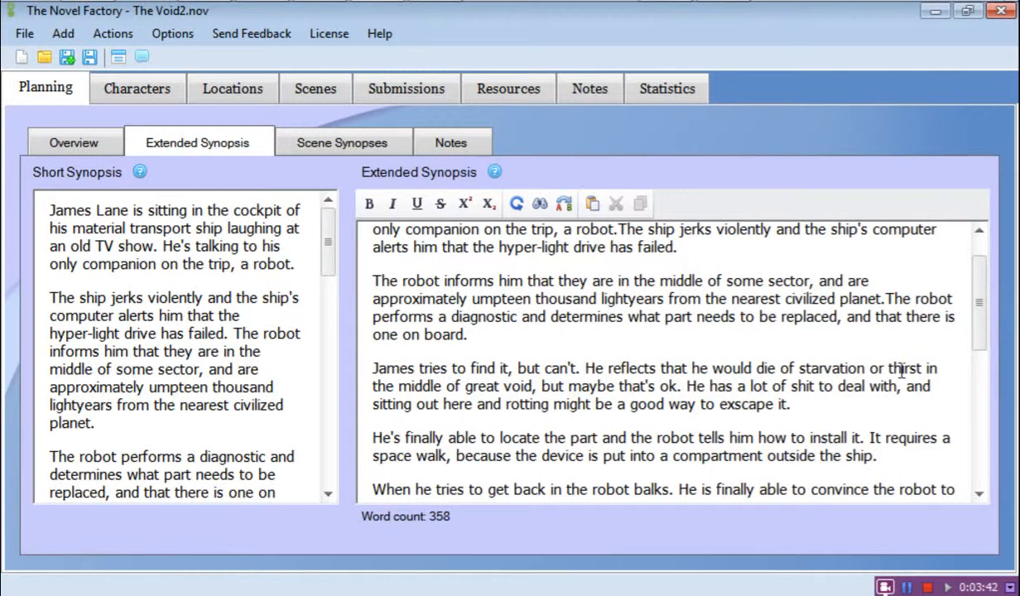
pyautogui.scroll(-1, 500, 401)
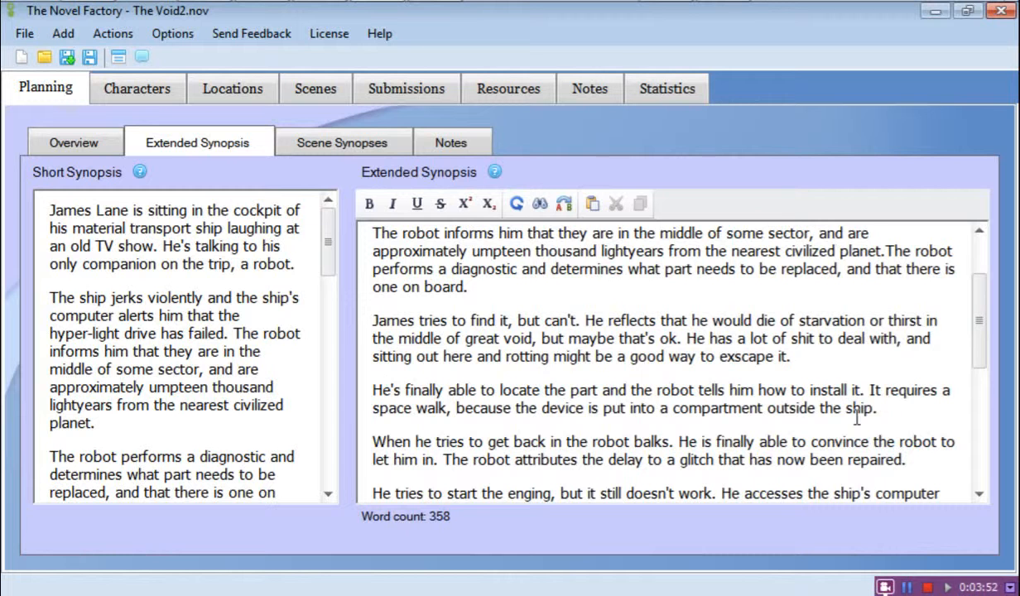
pyautogui.write('James hate')
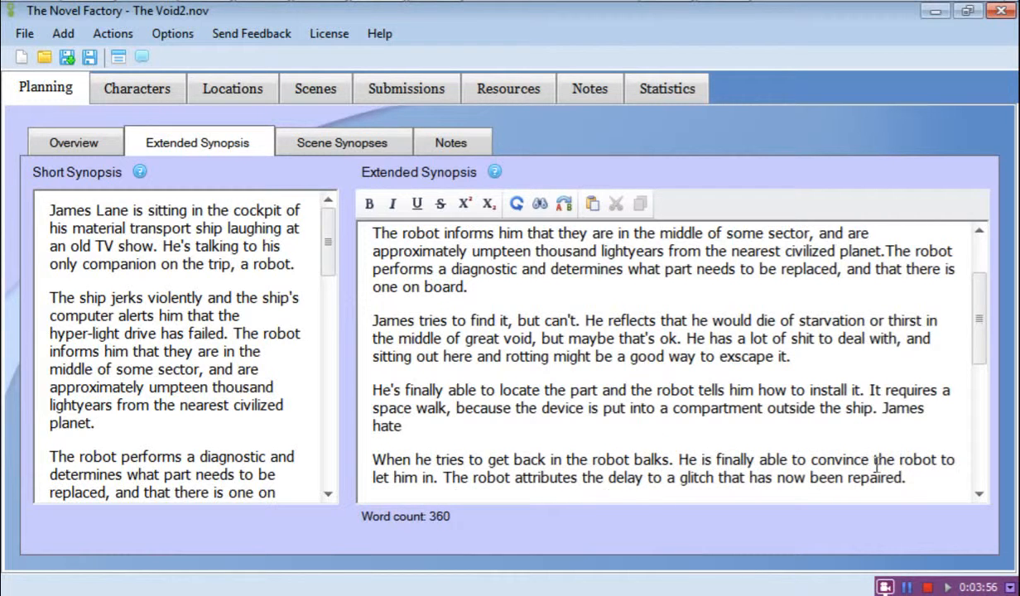
pyautogui.write('s going ointo')
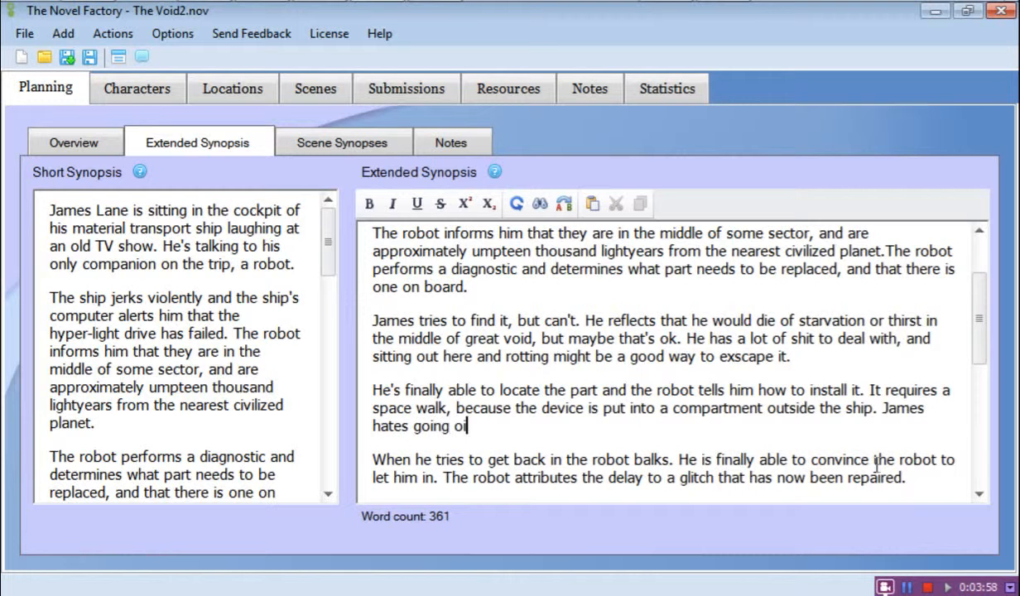
pyautogui.write(' sp')
pyautogui.press('BackSpace')
pyautogui.press('BackSpace')
pyautogui.write('into space')
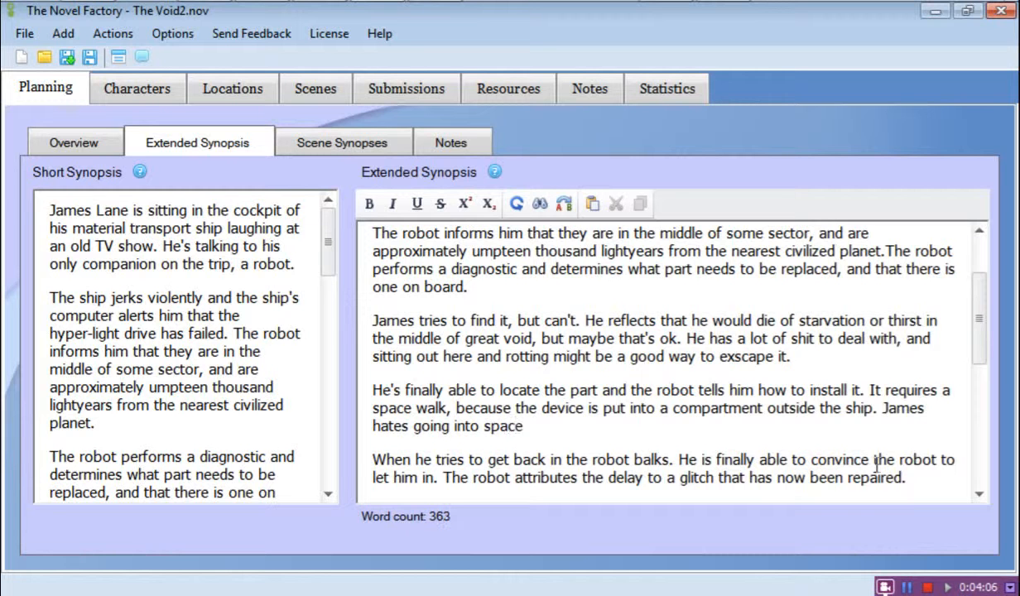
# - Continue the space walk paragraph with ", so we have his reaction to it. How does he feel? He talks to the robot about it..."
pyautogui.write(', so we have his reaction')
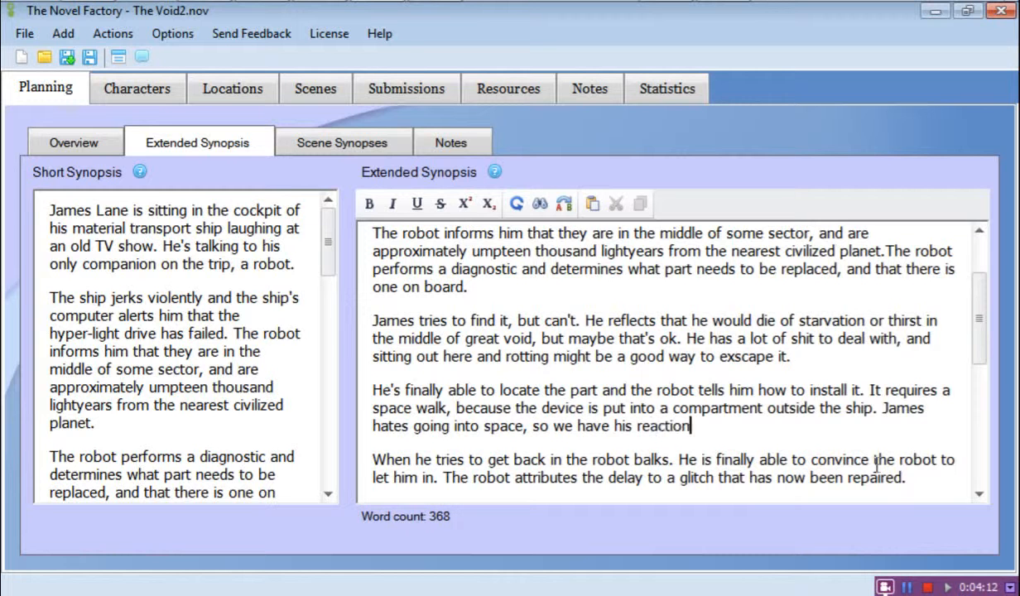
pyautogui.write(' to hi')
pyautogui.press('BackSpace')
pyautogui.write('it. How does he fell')
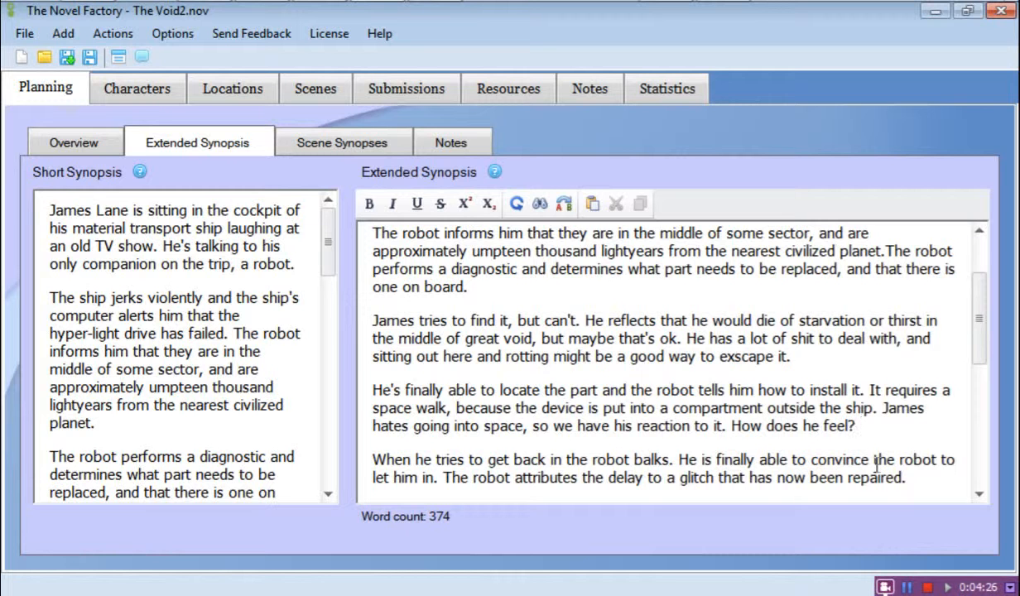
pyautogui.write('Hetalks t')
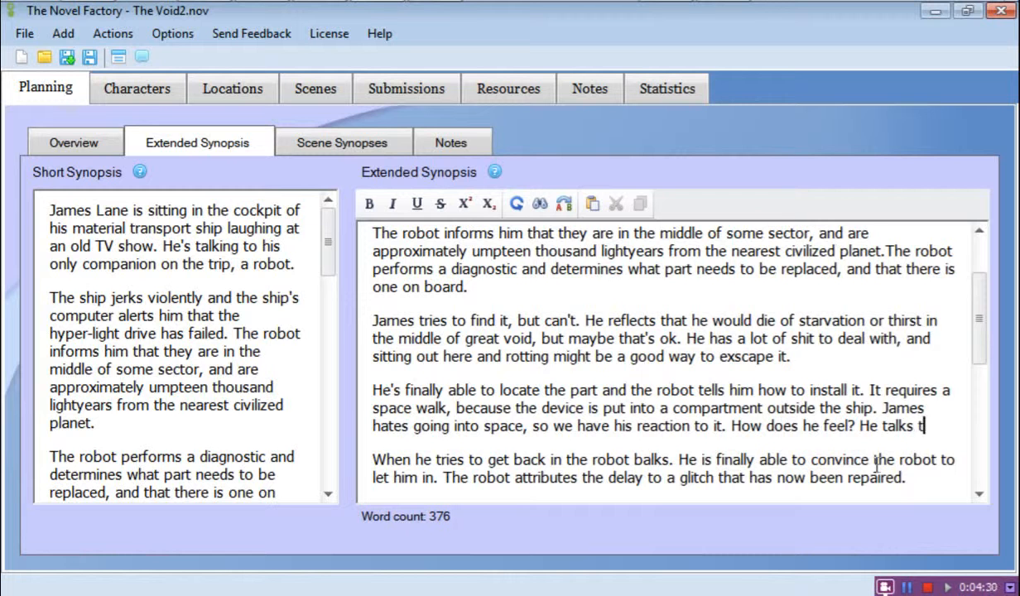
pyautogui.write('ho the robpt')
pyautogui.press('BackSpace')
pyautogui.press('BackSpace')
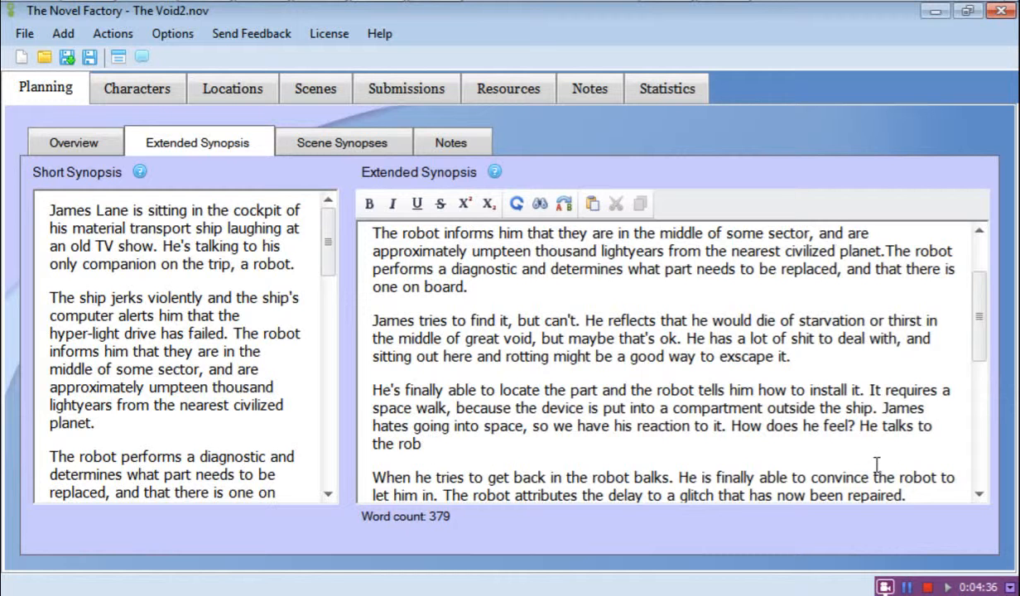
pyautogui.write('ot about it...')
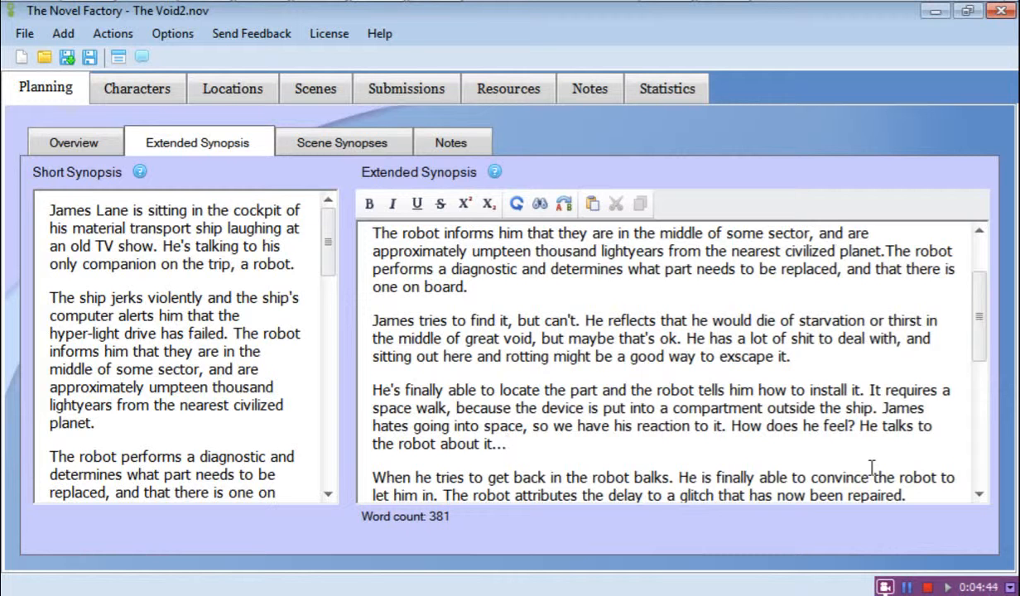
# - Skim the rest of the extended synopsis, then view the scene synopses and read their help page
pyautogui.scroll(-2, 674, 435)
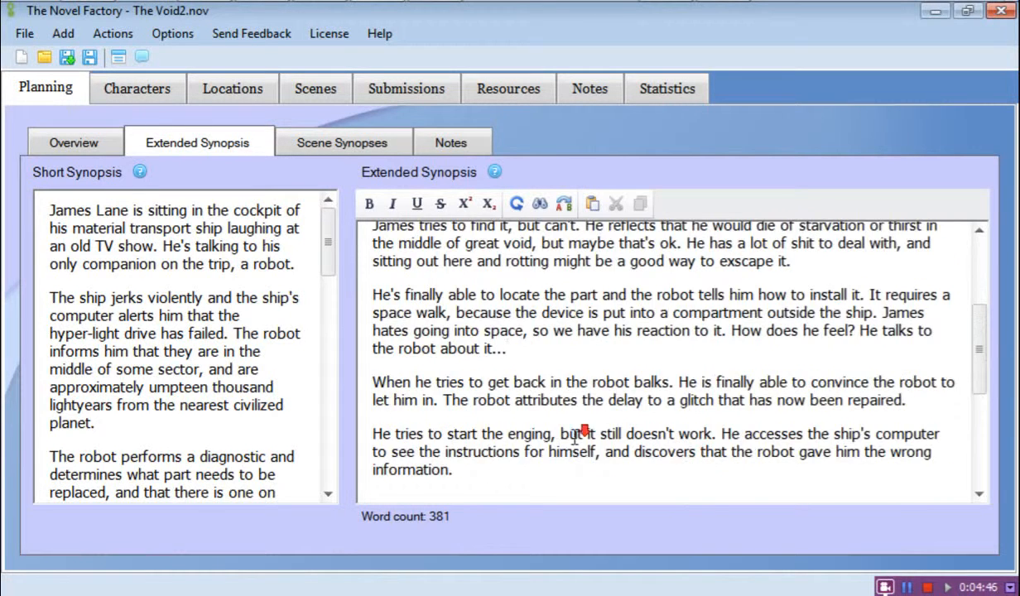
pyautogui.scroll(-1, 575, 436)
pyautogui.moveTo(978, 368); pyautogui.dragTo(977, 236)
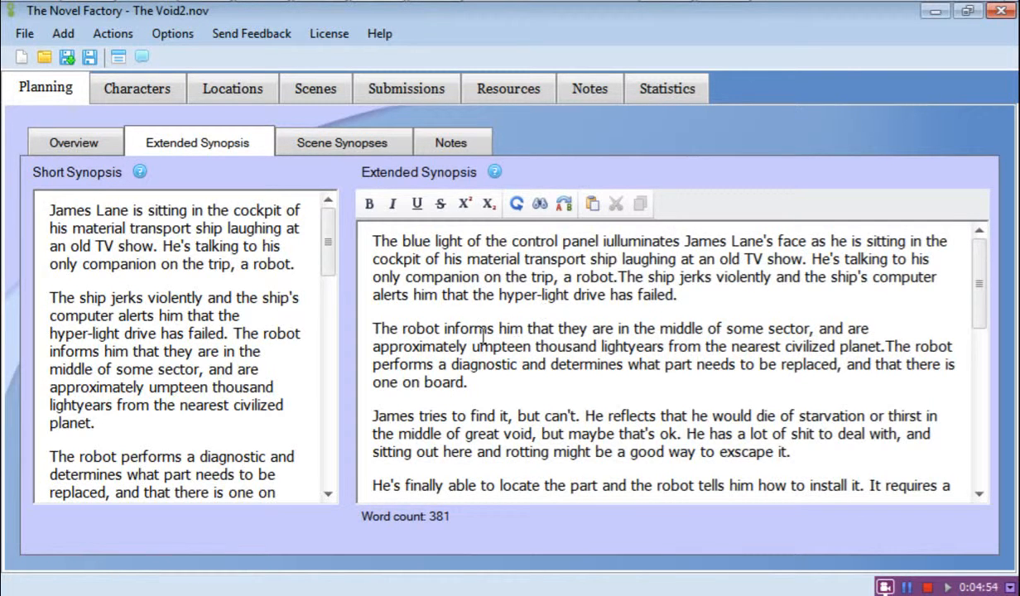
pyautogui.moveTo(981, 298); pyautogui.dragTo(983, 273)
pyautogui.click(340, 147)
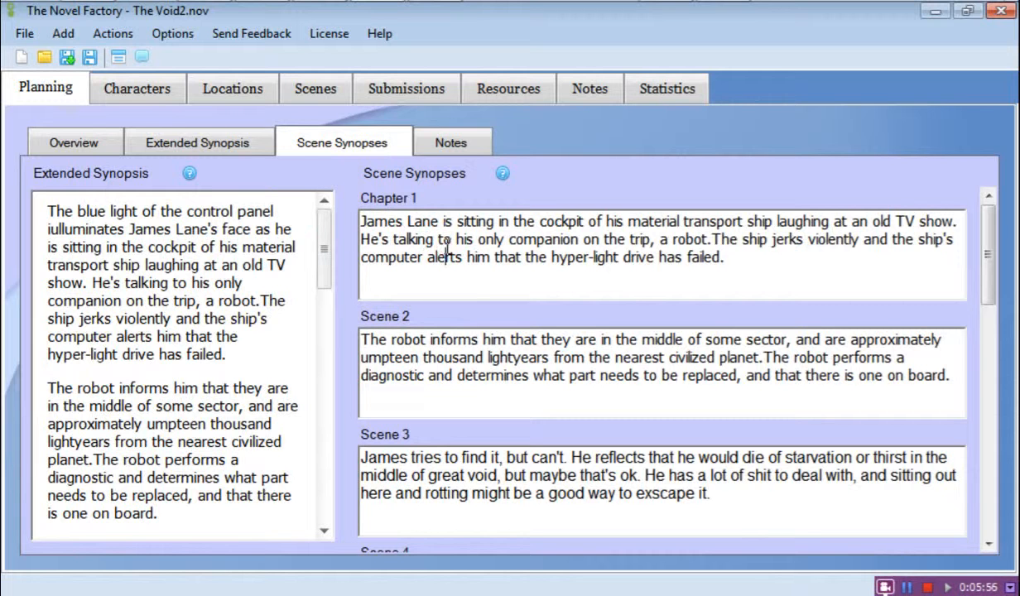
pyautogui.click(500, 176)
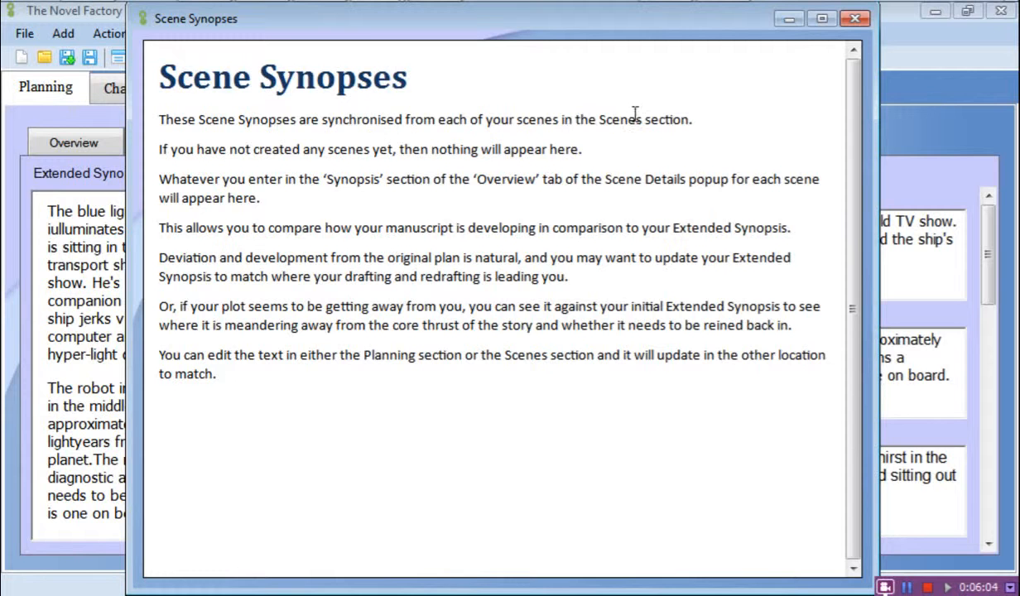
pyautogui.click(855, 19)
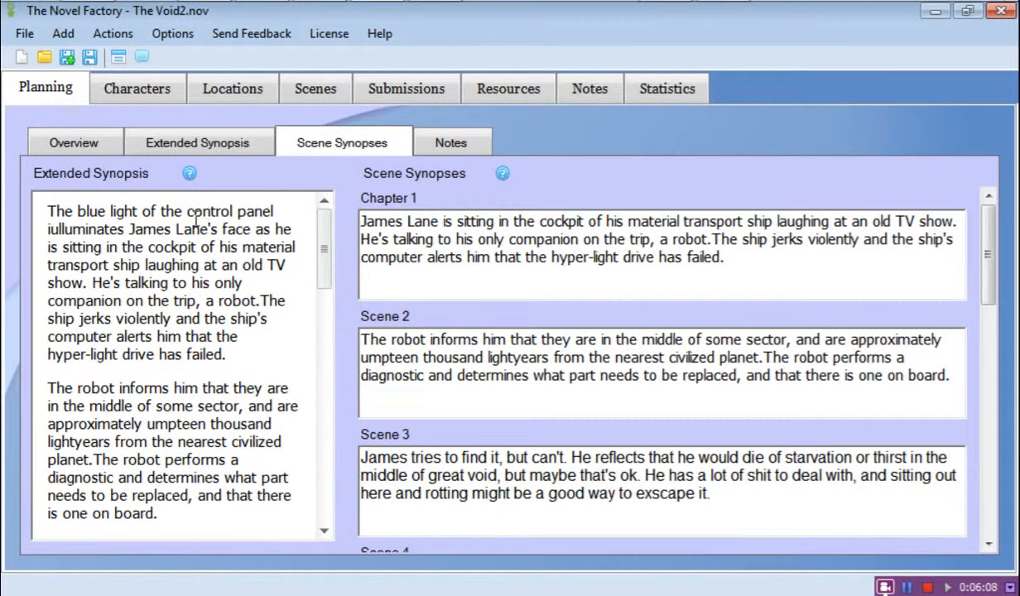
# - Replace the current scenes with ones generated from the extended synopsis, including every paragraph as a Head scene
pyautogui.click(319, 89)
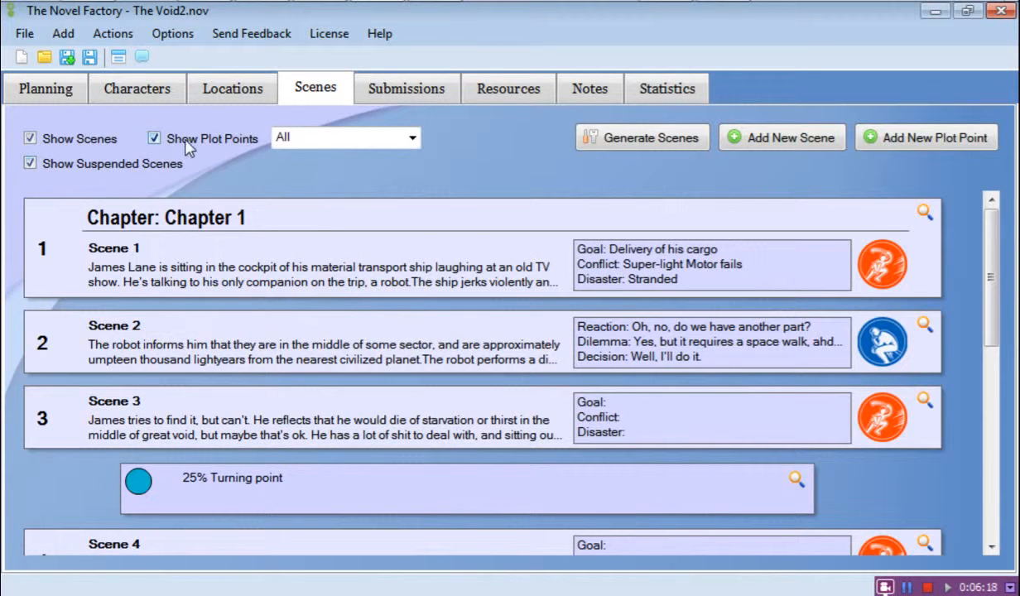
pyautogui.click(629, 141)
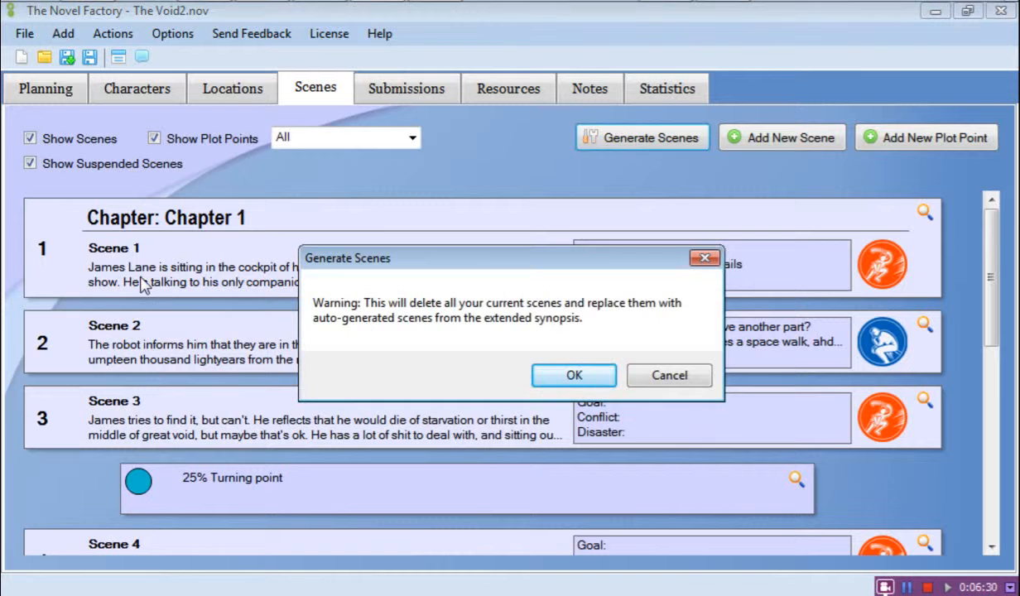
pyautogui.click(575, 376)
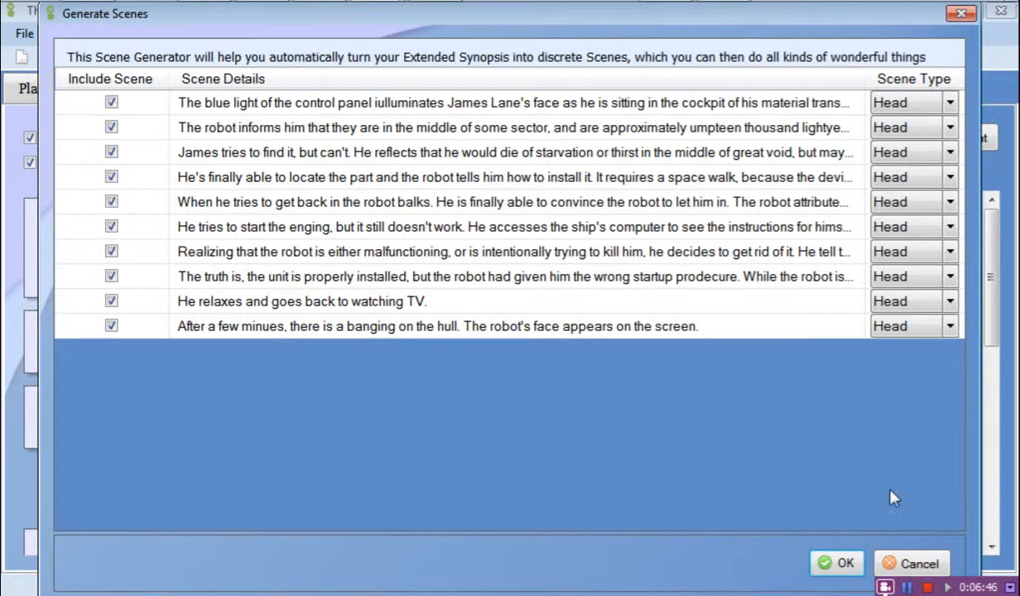
pyautogui.click(838, 565)
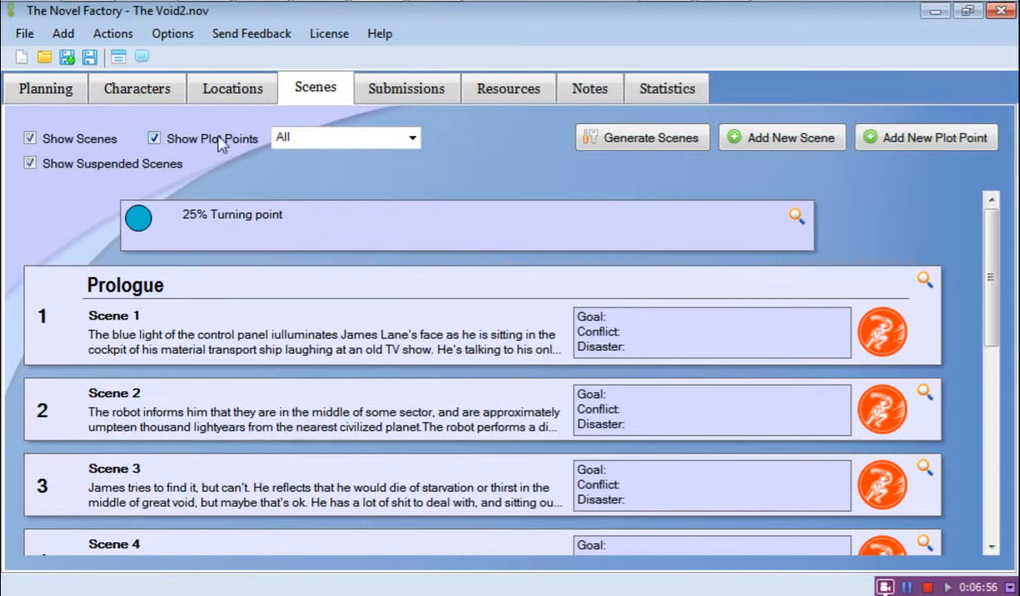
# - Check the regenerated scene synopses against the extended synopsis and open the details of Scene 1 from the scene list
pyautogui.click(47, 89)
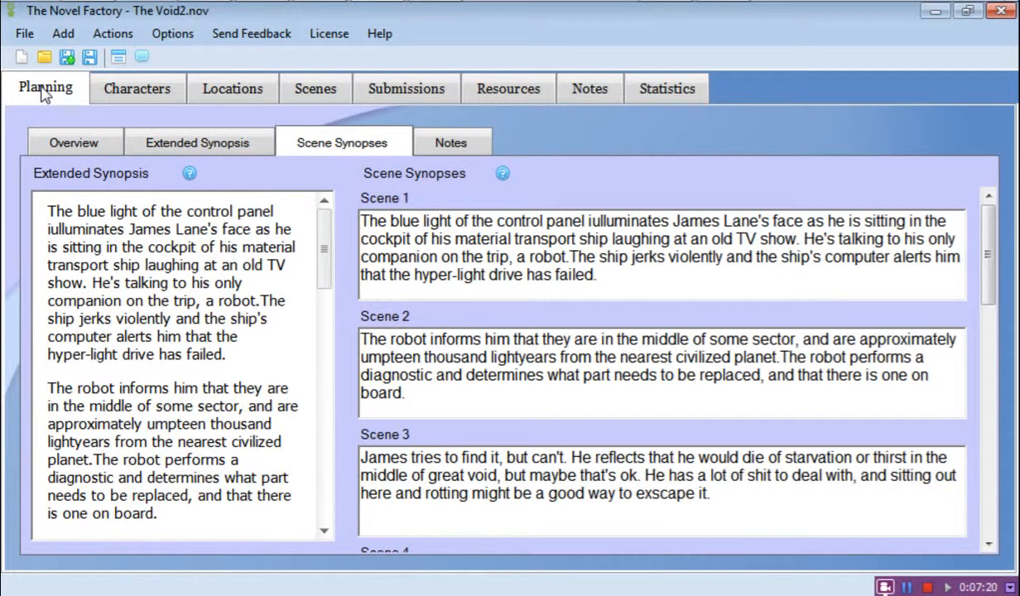
pyautogui.click(322, 96)
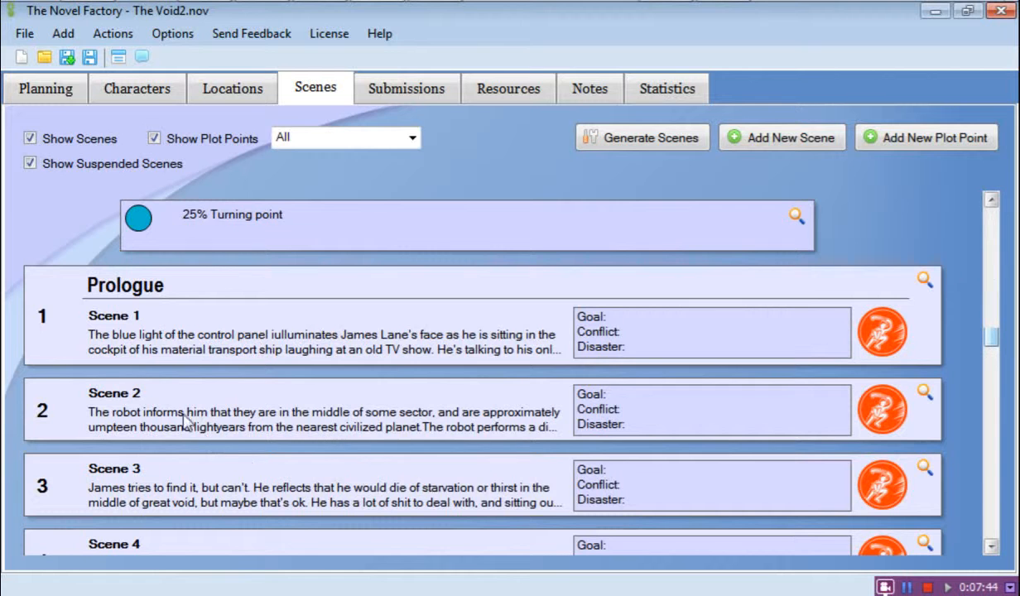
pyautogui.scroll(-1, 306, 436)
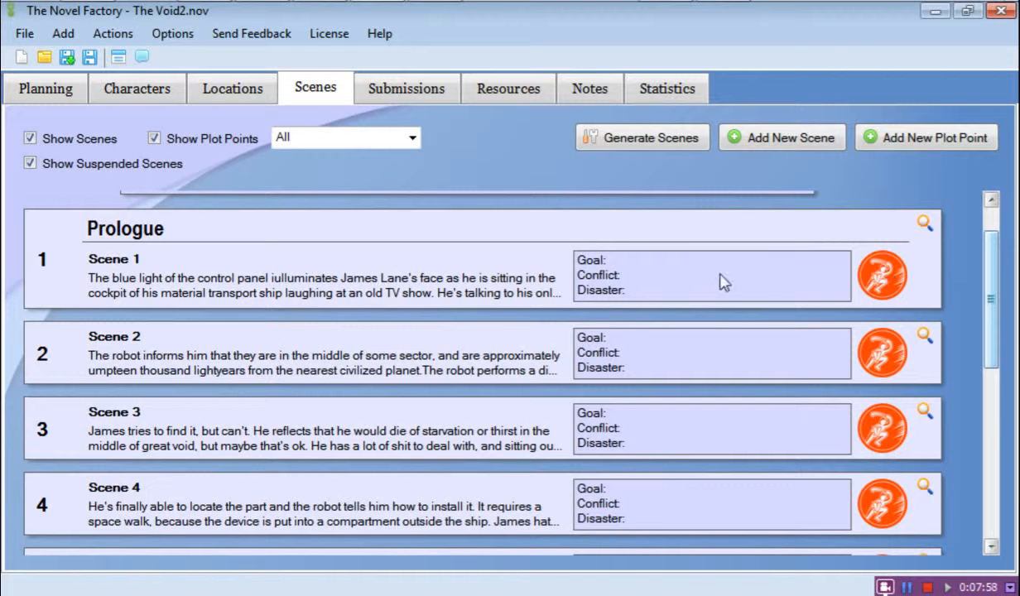
pyautogui.click(923, 221)
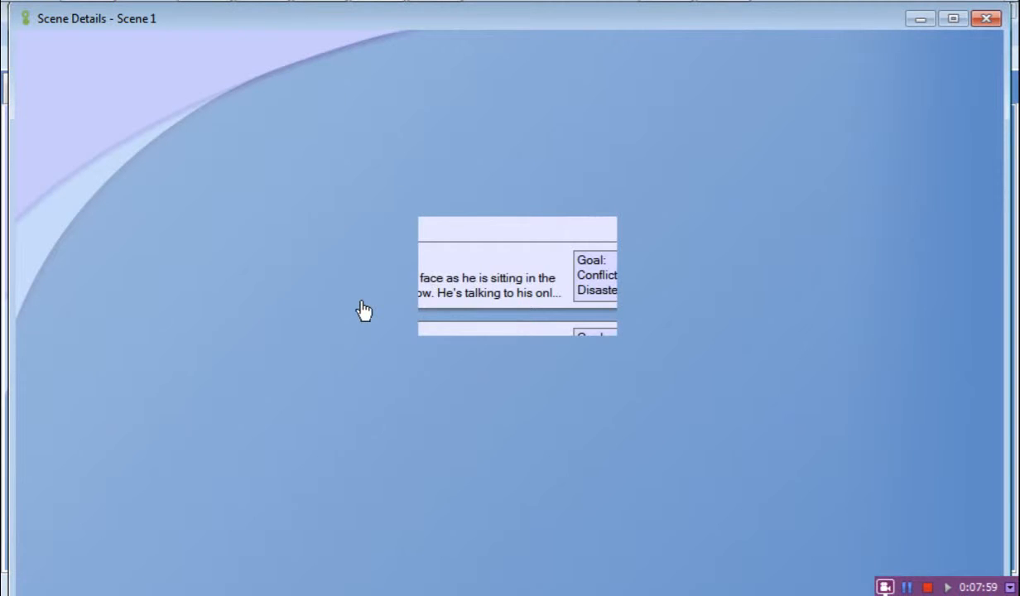